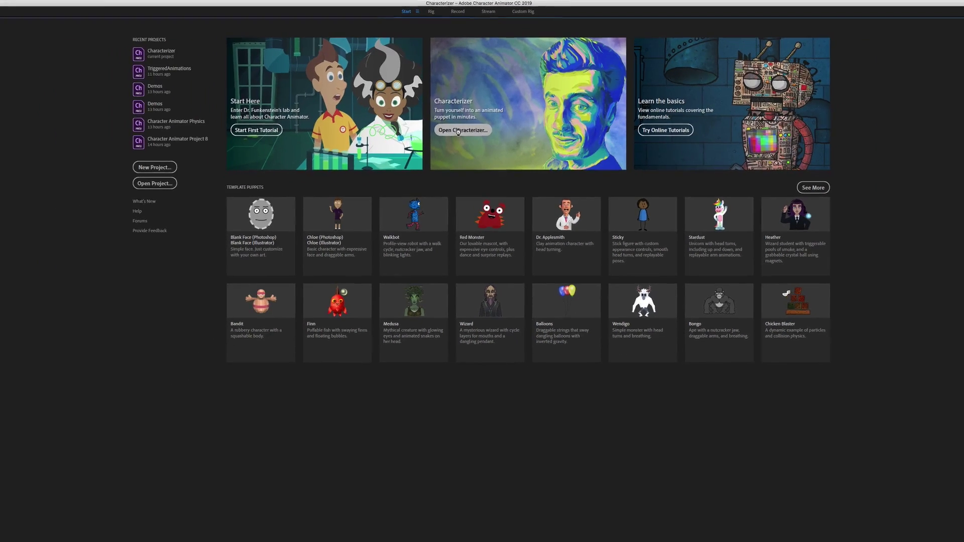
Step: Open Characterizer and start a new webcam face capture
{"action": "left_click", "coordinate": [435, 153]}
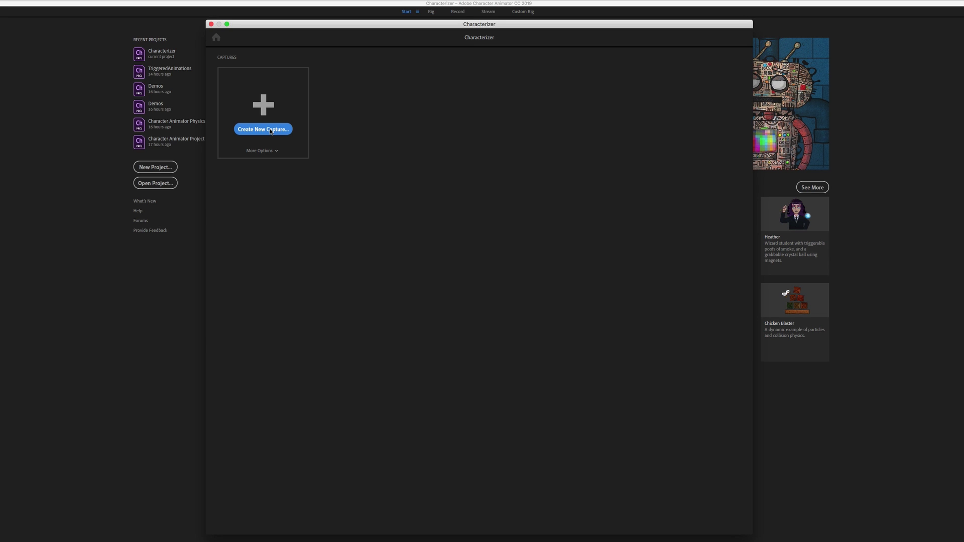
{"action": "left_click", "coordinate": [274, 132]}
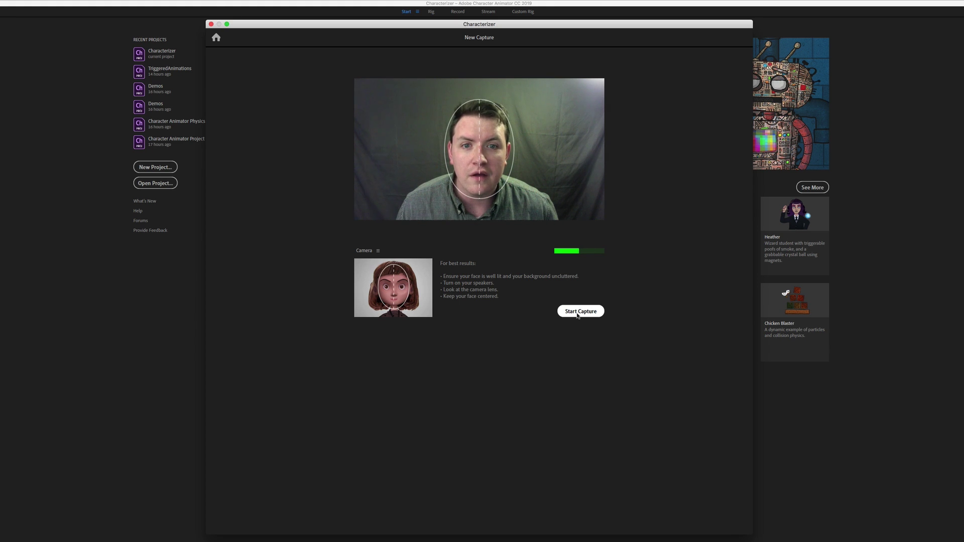
Step: Start the webcam capture with the face centred in the oval
{"action": "left_click", "coordinate": [578, 313]}
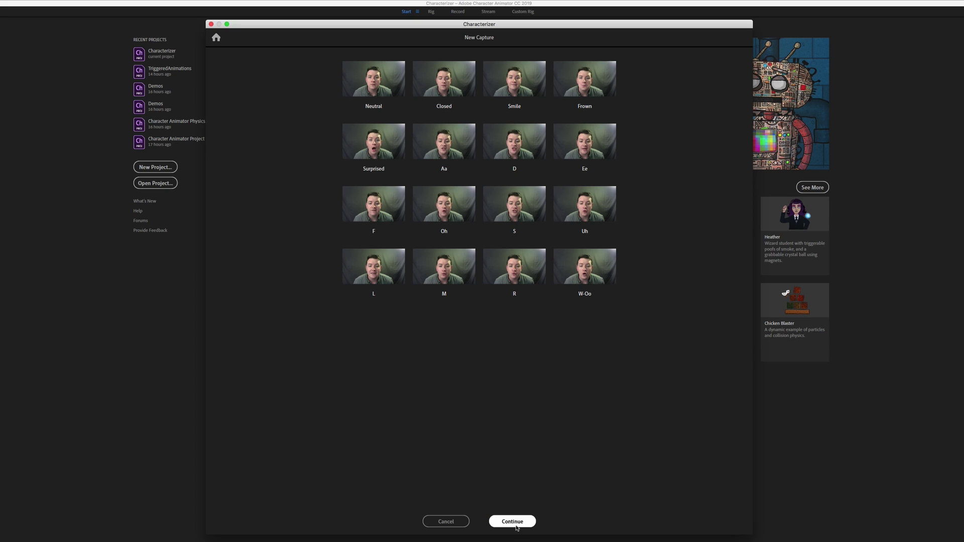
Step: Accept the captures, browse the expressions forward and back, and return to Neutral
{"action": "left_click", "coordinate": [513, 522]}
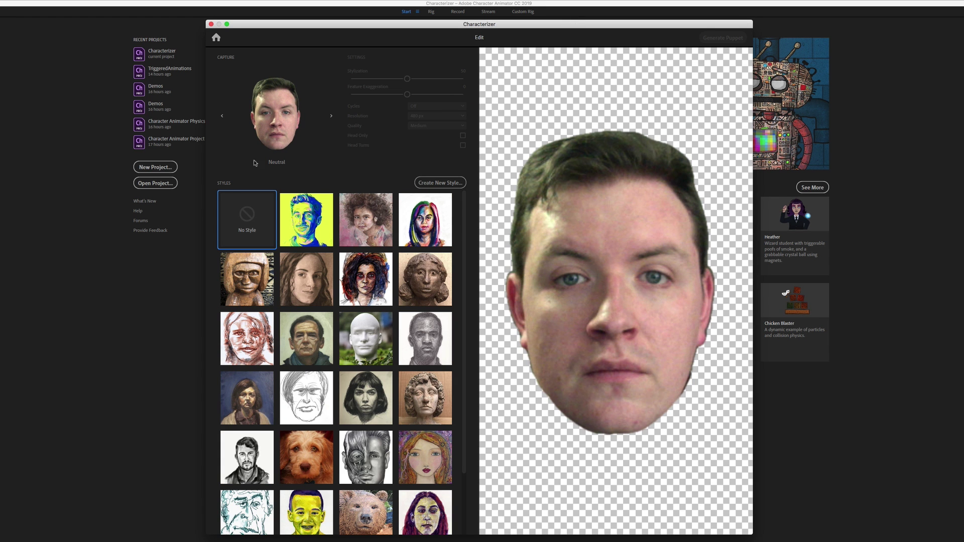
{"action": "left_click", "coordinate": [331, 116]}
{"action": "left_click", "coordinate": [331, 116]}
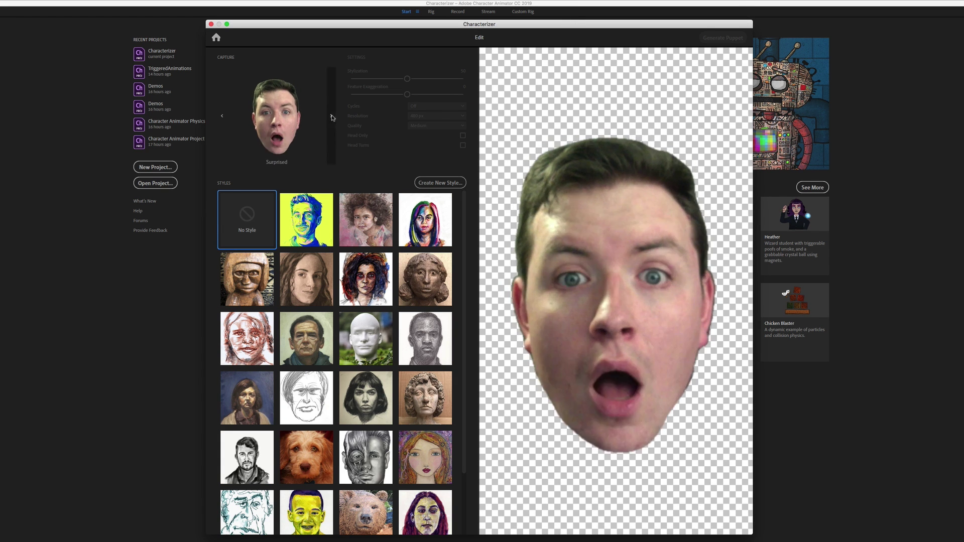
{"action": "left_click", "coordinate": [331, 116]}
{"action": "left_click", "coordinate": [331, 116]}
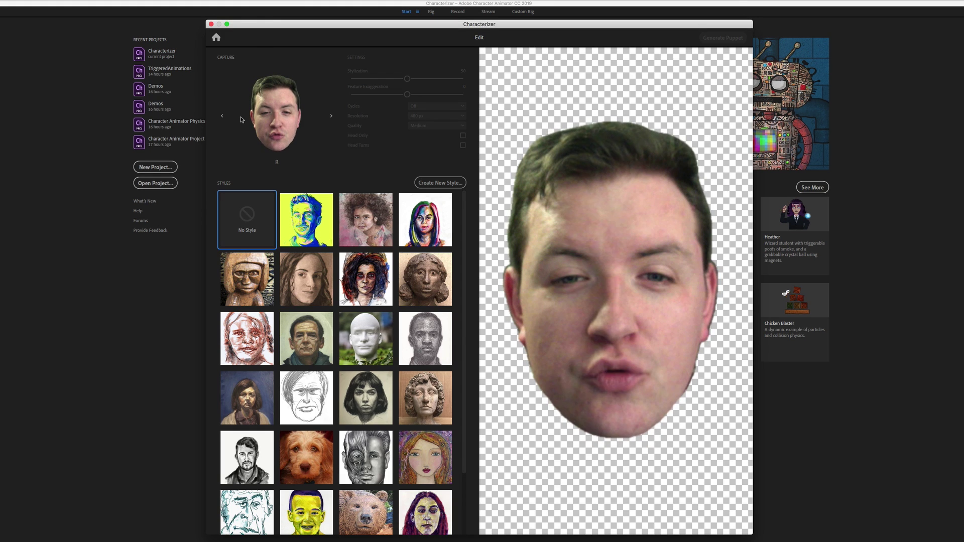
{"action": "left_click", "coordinate": [222, 119]}
{"action": "left_click", "coordinate": [221, 119]}
{"action": "left_click", "coordinate": [222, 119]}
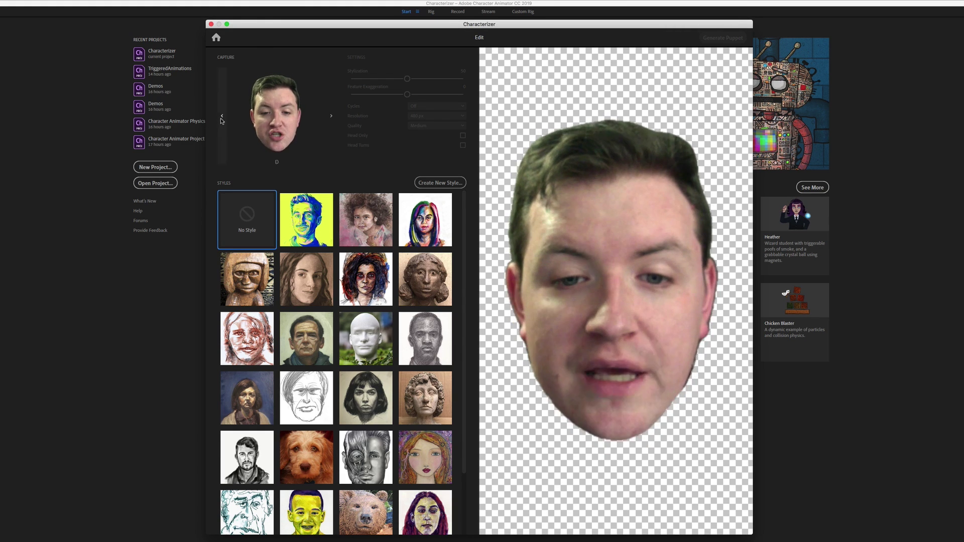
{"action": "left_click", "coordinate": [221, 119]}
{"action": "left_click", "coordinate": [221, 119]}
{"action": "left_click", "coordinate": [221, 119]}
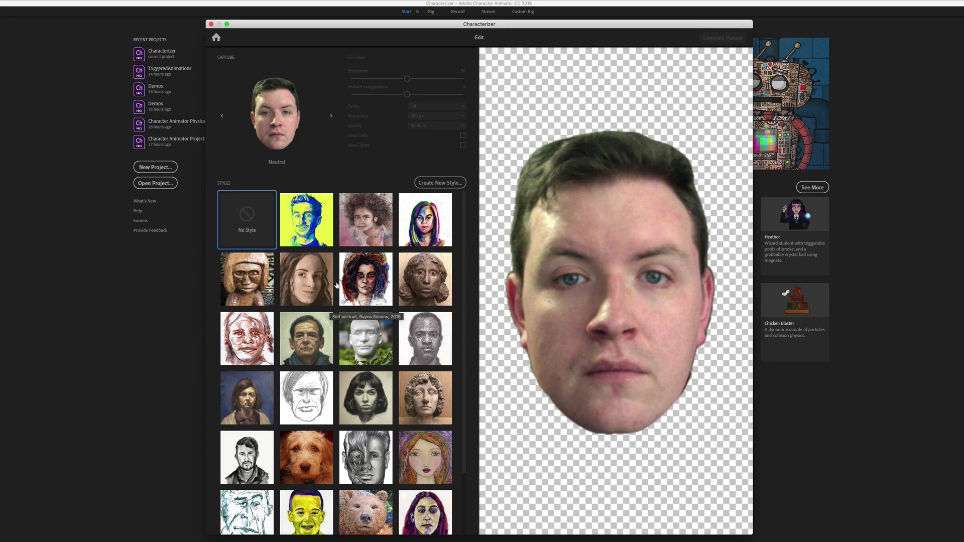
Step: Apply the yellow-and-blue painted style and lower Stylization to about 7
{"action": "left_click", "coordinate": [306, 226]}
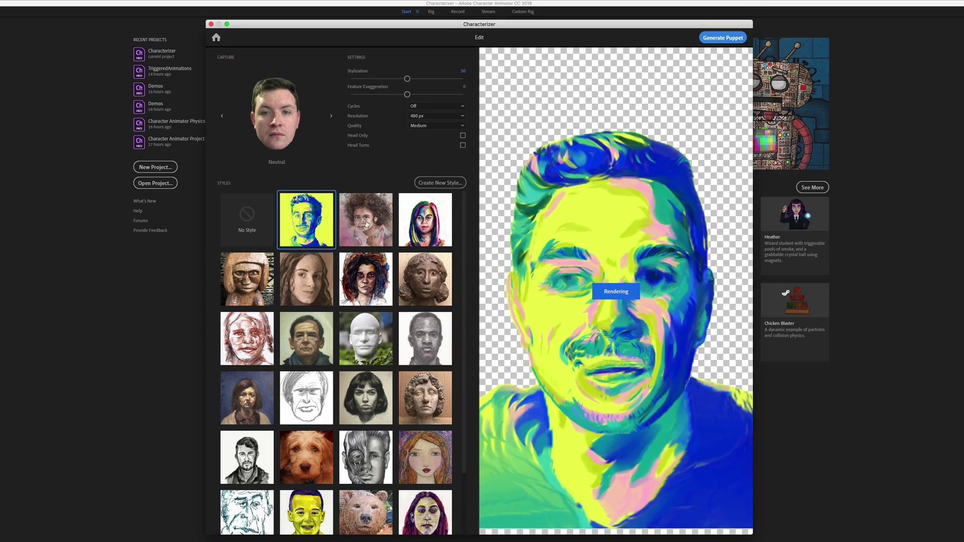
{"action": "mouse_move", "coordinate": [301, 229]}
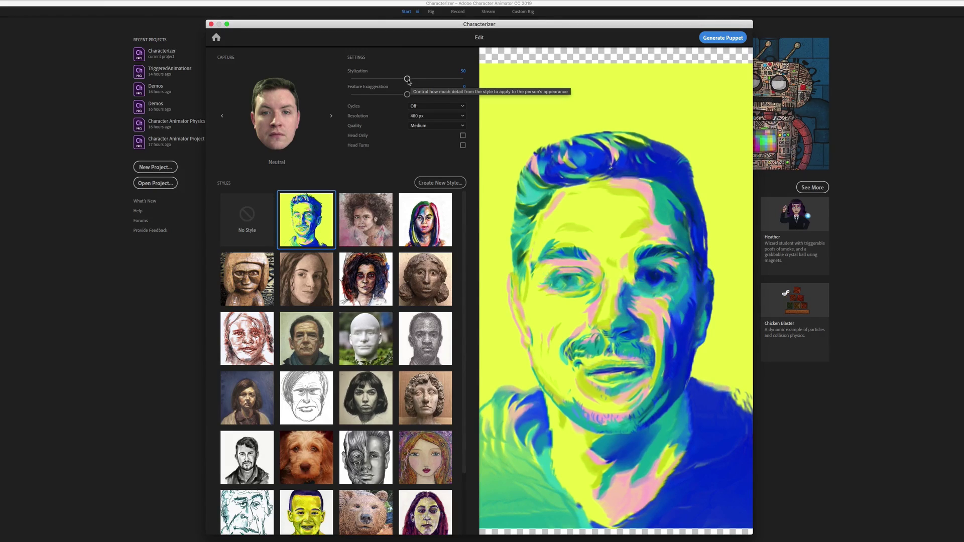
{"action": "left_click_drag", "start_coordinate": [408, 79], "coordinate": [353, 80]}
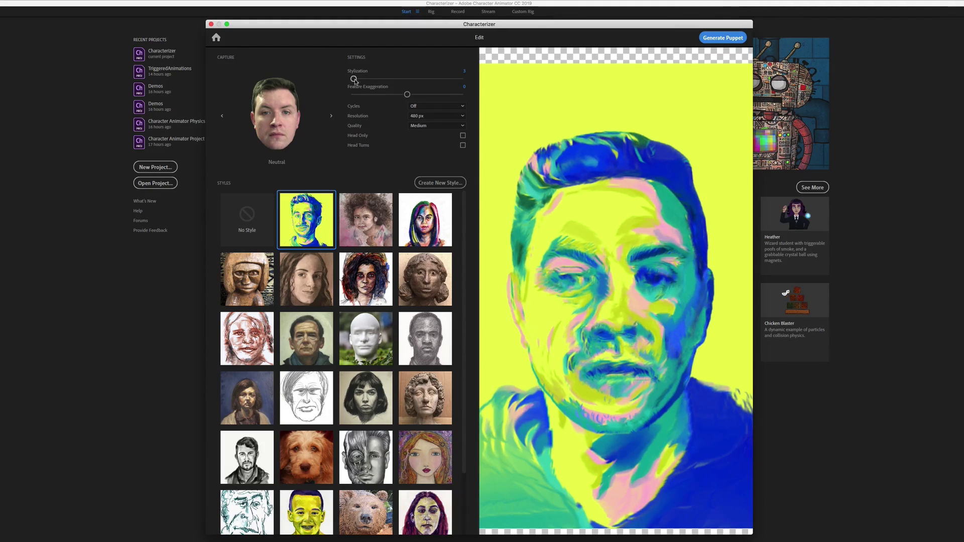
{"action": "left_click_drag", "start_coordinate": [354, 80], "coordinate": [455, 83]}
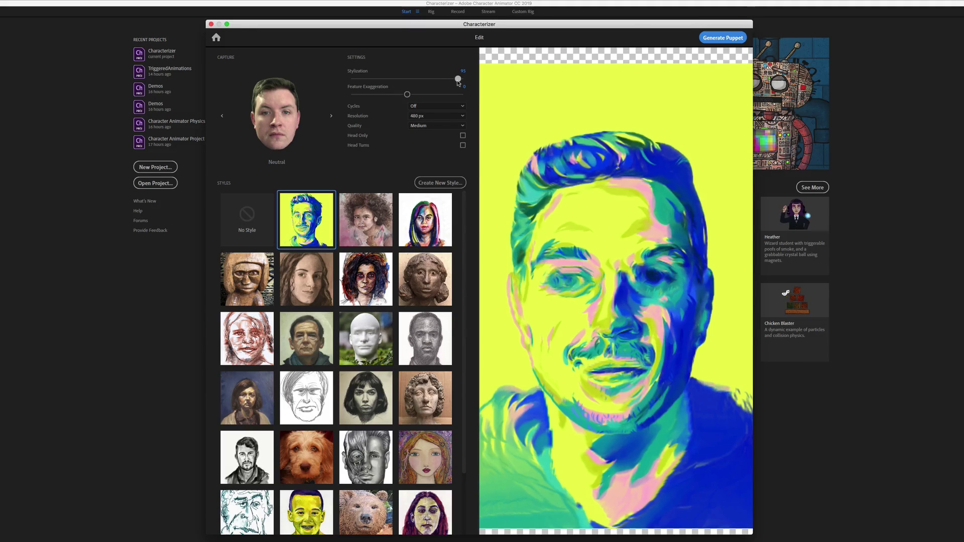
{"action": "left_click_drag", "start_coordinate": [452, 82], "coordinate": [407, 82]}
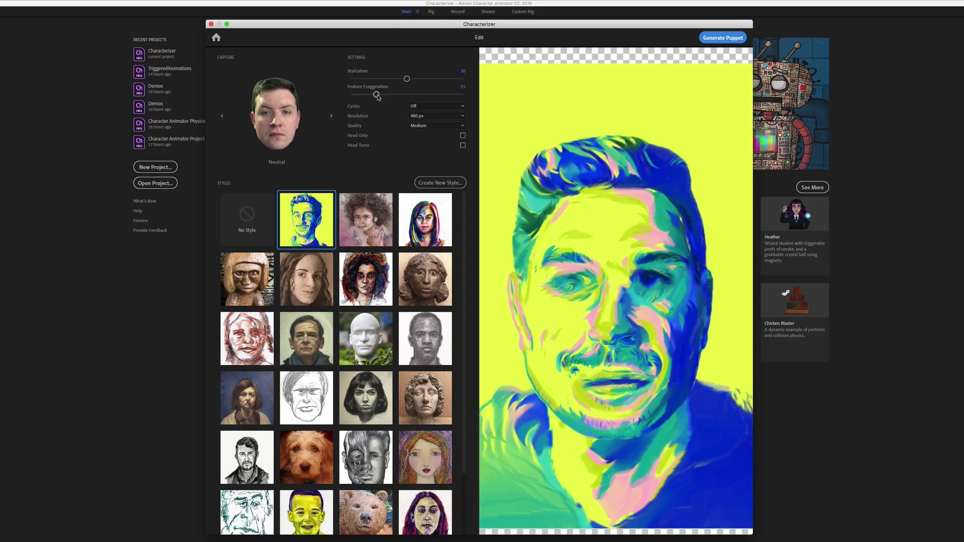
Step: Reset Feature Exaggeration to 0 and bring up the Cycles choices
{"action": "left_click_drag", "start_coordinate": [409, 95], "coordinate": [407, 95]}
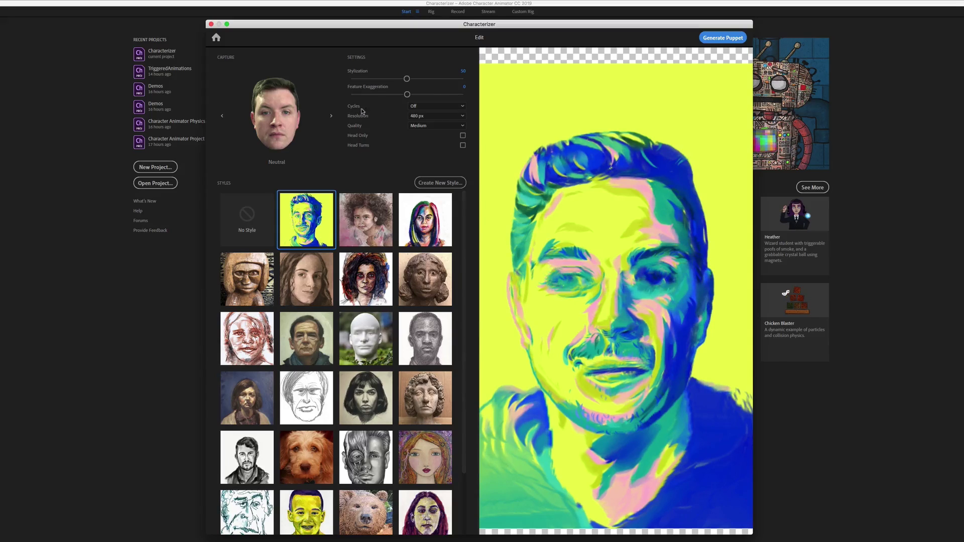
{"action": "left_click", "coordinate": [432, 106]}
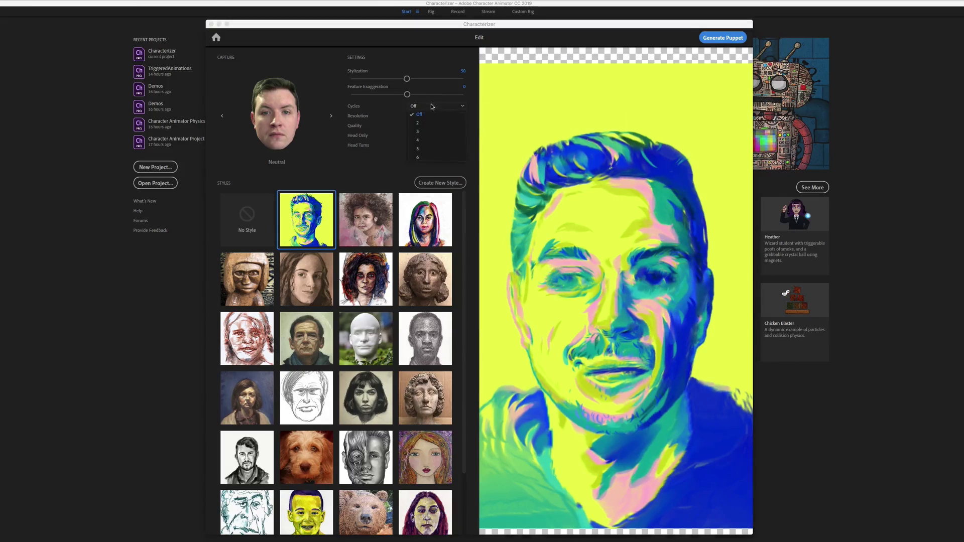
Step: Choose 4 animation cycles from the Cycles list
{"action": "left_click", "coordinate": [435, 141]}
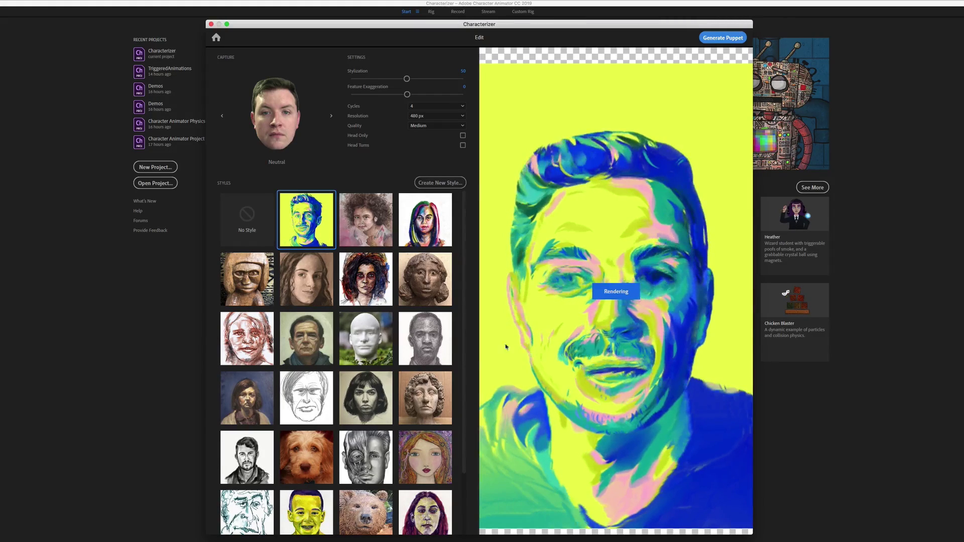
Step: Replace the painted style with the third-row grey pencil-sketch portrait style
{"action": "left_click", "coordinate": [421, 332]}
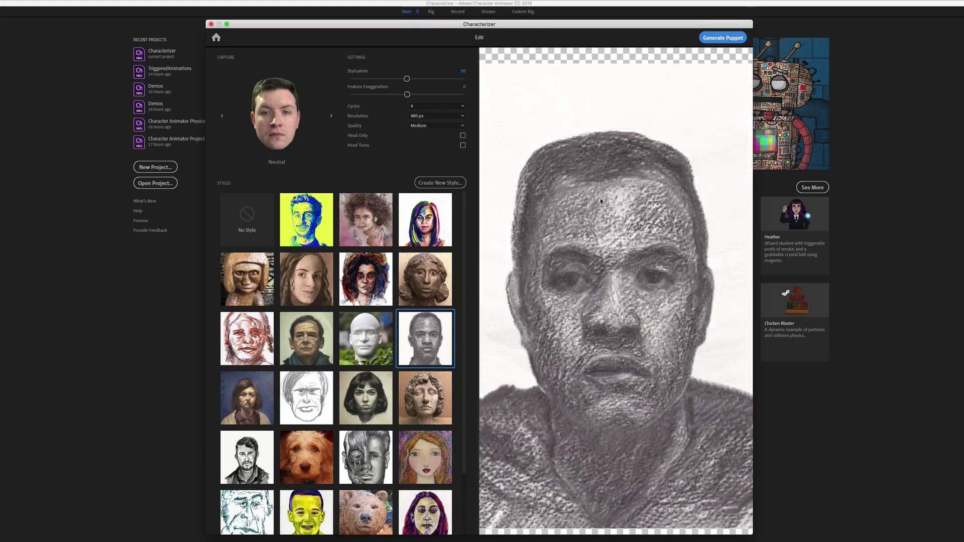
Step: Set Stylization to 38, Resolution to 720 px, and keep Quality at Medium
{"action": "left_click_drag", "start_coordinate": [407, 79], "coordinate": [394, 79]}
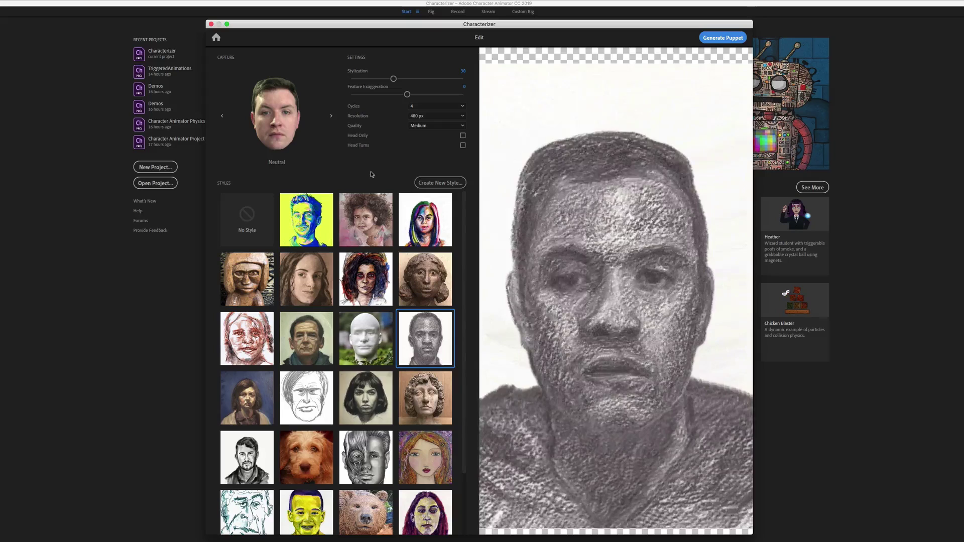
{"action": "left_click", "coordinate": [421, 117]}
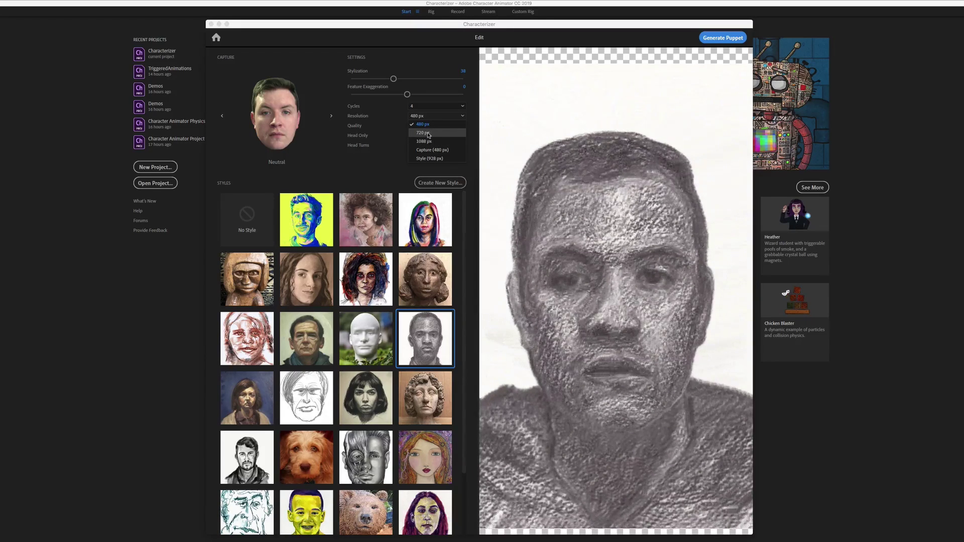
{"action": "left_click", "coordinate": [423, 134]}
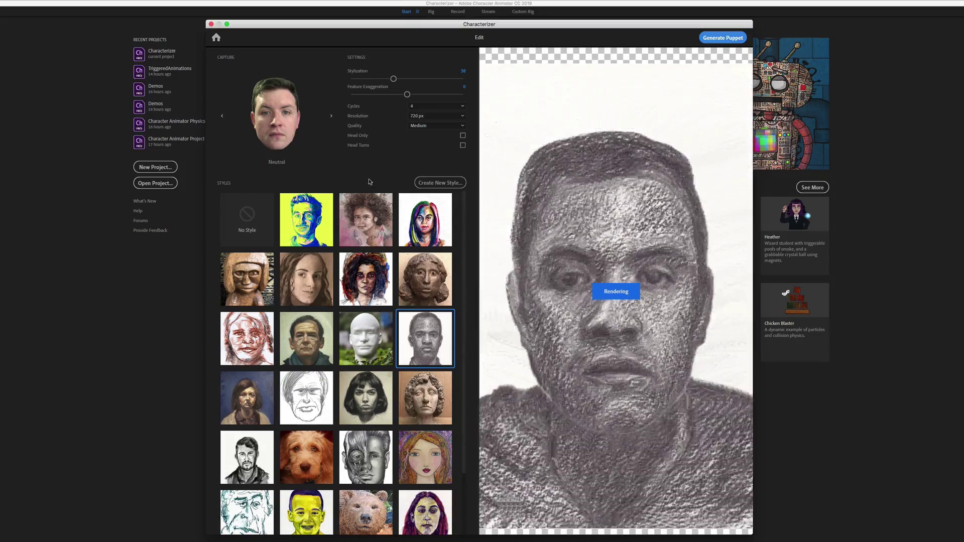
{"action": "left_click", "coordinate": [426, 127]}
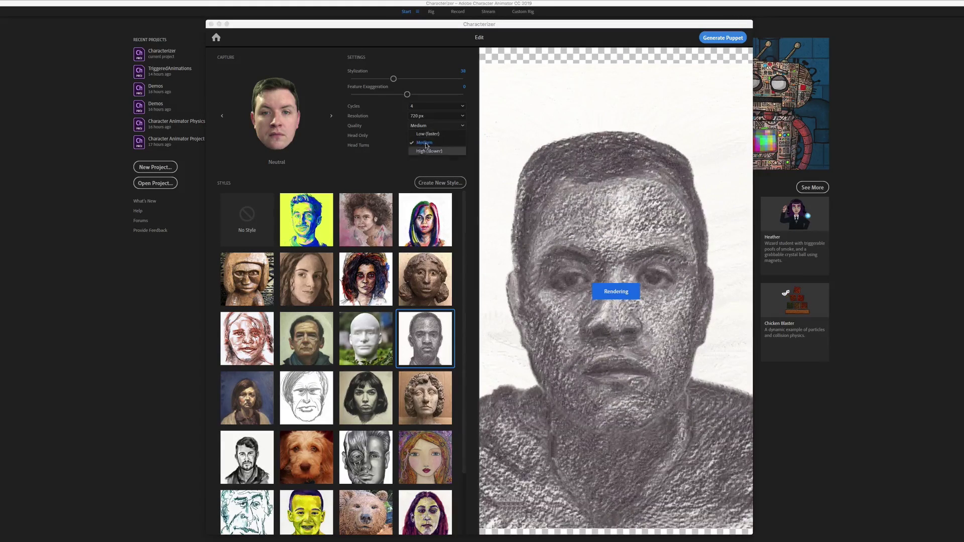
{"action": "left_click", "coordinate": [367, 179]}
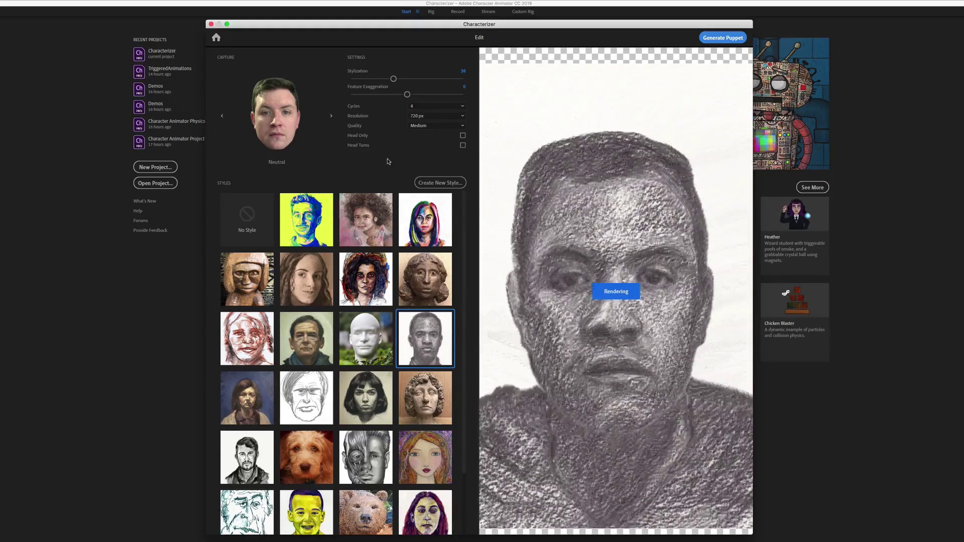
Step: Preview the Head Only version, then uncheck it to keep head and shoulders
{"action": "left_click", "coordinate": [463, 136]}
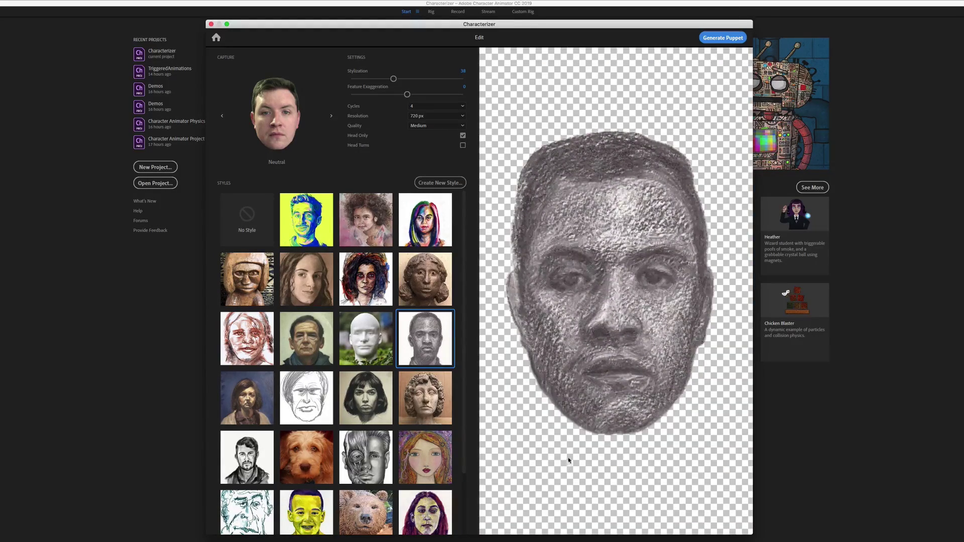
{"action": "left_click", "coordinate": [463, 136]}
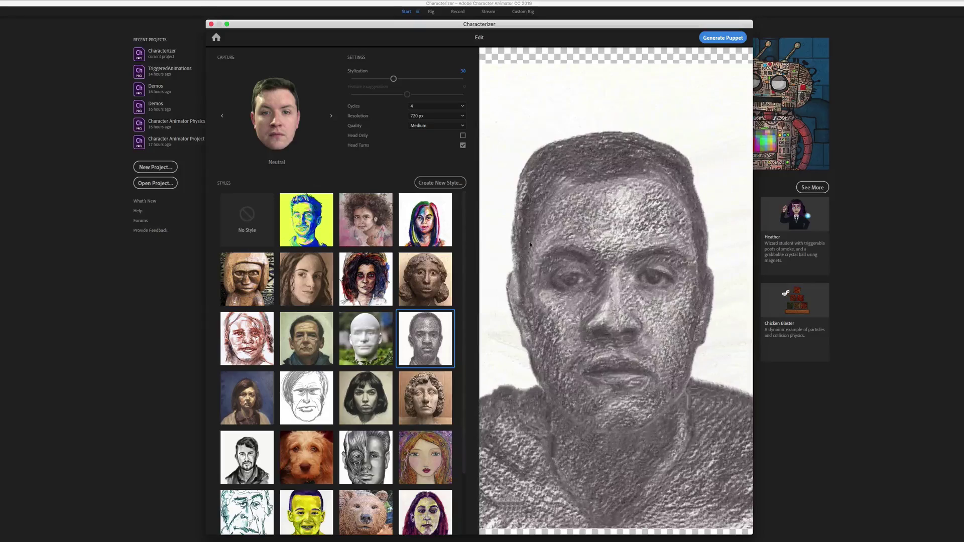
Step: Step the sketch preview from Neutral to the open-mouthed Surprised capture
{"action": "left_click", "coordinate": [331, 117]}
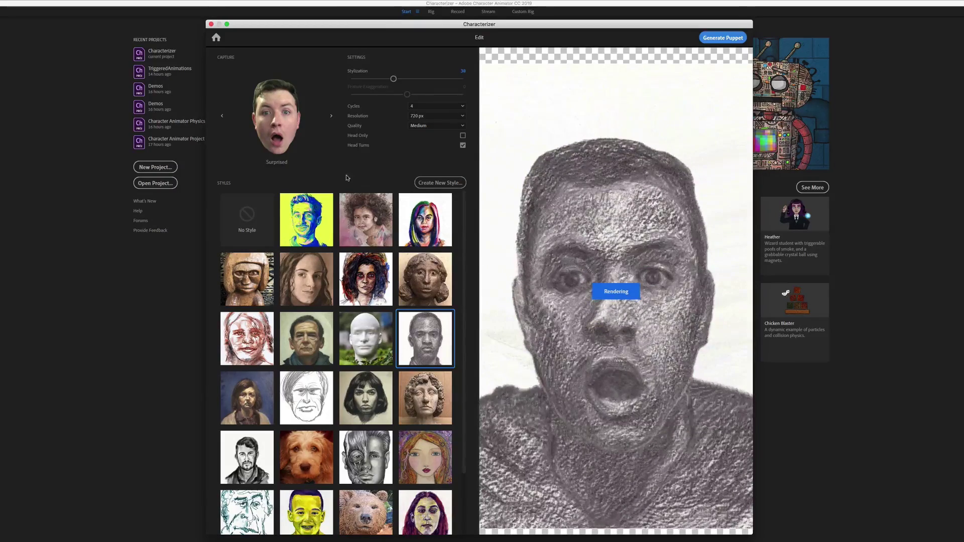
Step: Generate the pencil-sketch puppet Characterizer 5 into its own live webcam-driven scene
{"action": "left_click", "coordinate": [717, 39]}
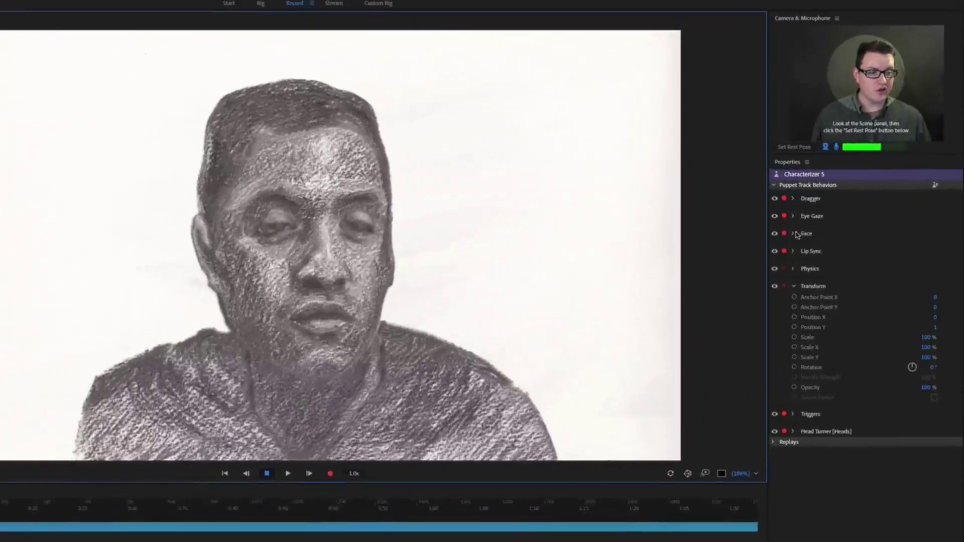
Step: Switch the Eye Gaze behavior from Camera Input to Keyboard Input
{"action": "left_click", "coordinate": [793, 216]}
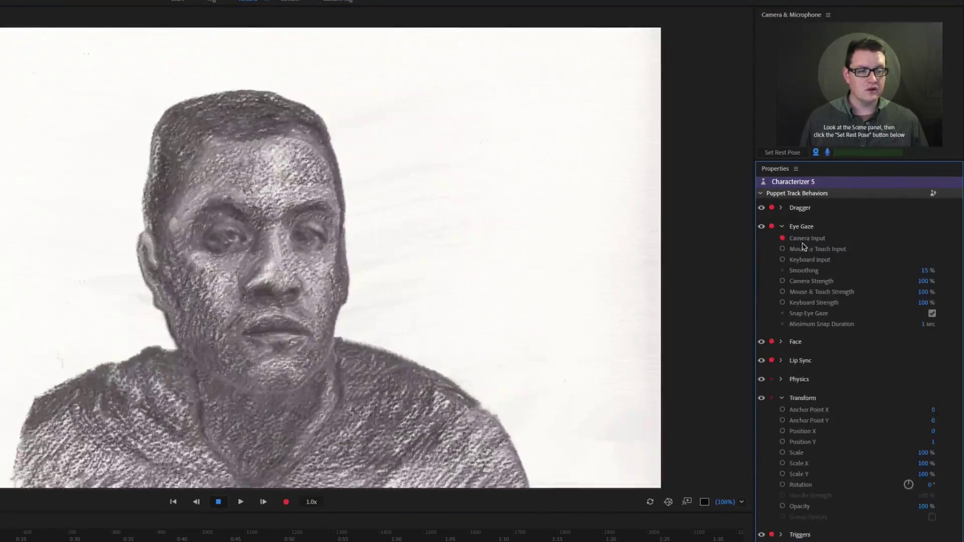
{"action": "left_click", "coordinate": [782, 260]}
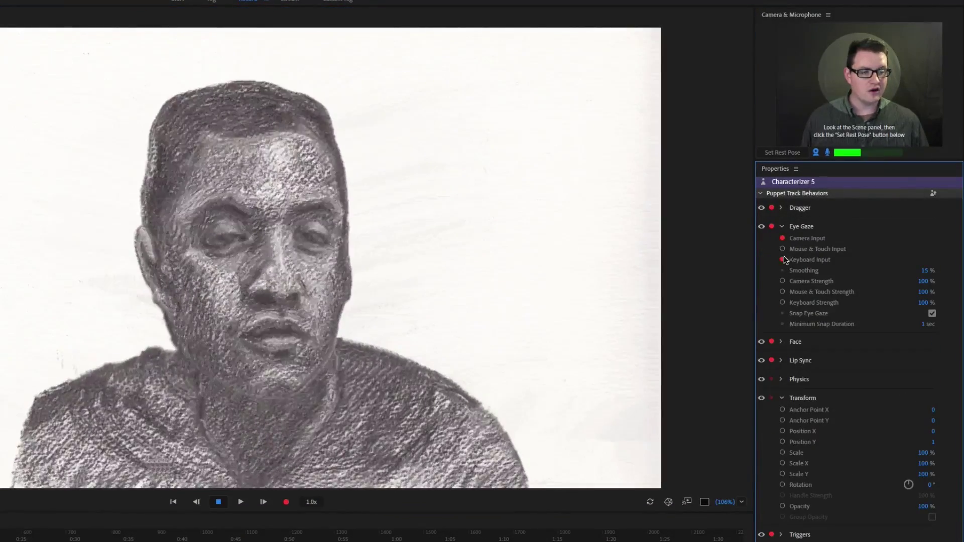
{"action": "left_click", "coordinate": [782, 238]}
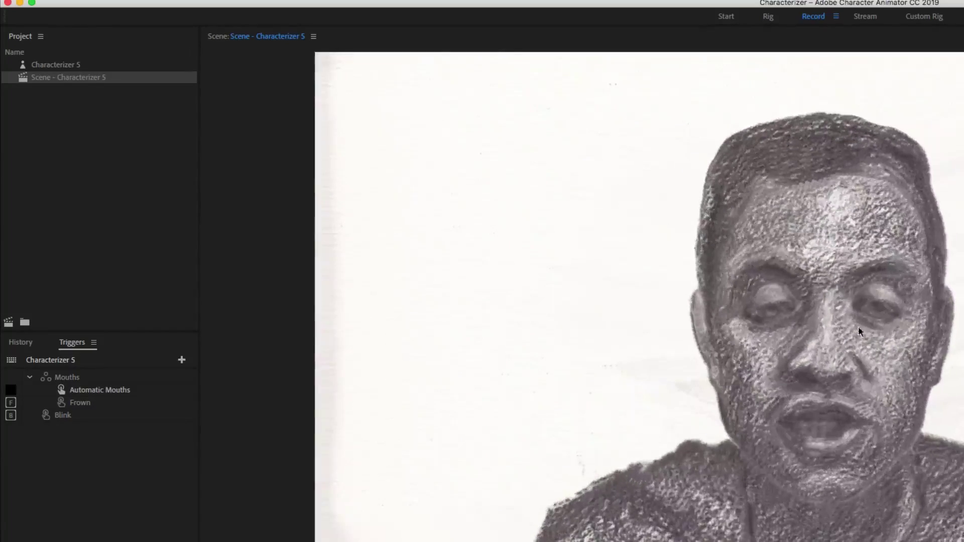
Step: Reveal the Characterizer 5 puppet in Finder, open its PSD in Photoshop, and expand Heads
{"action": "left_click", "coordinate": [56, 66]}
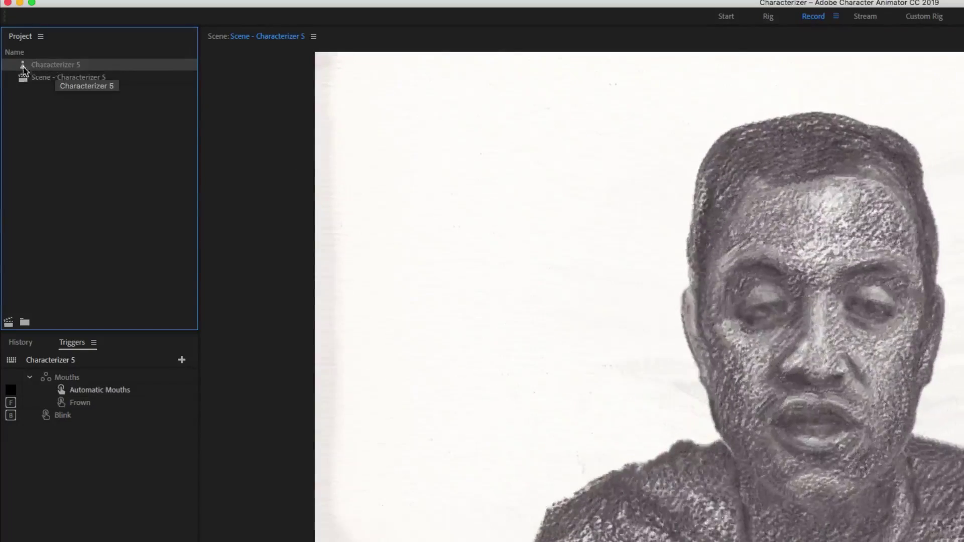
{"action": "right_click", "coordinate": [27, 68]}
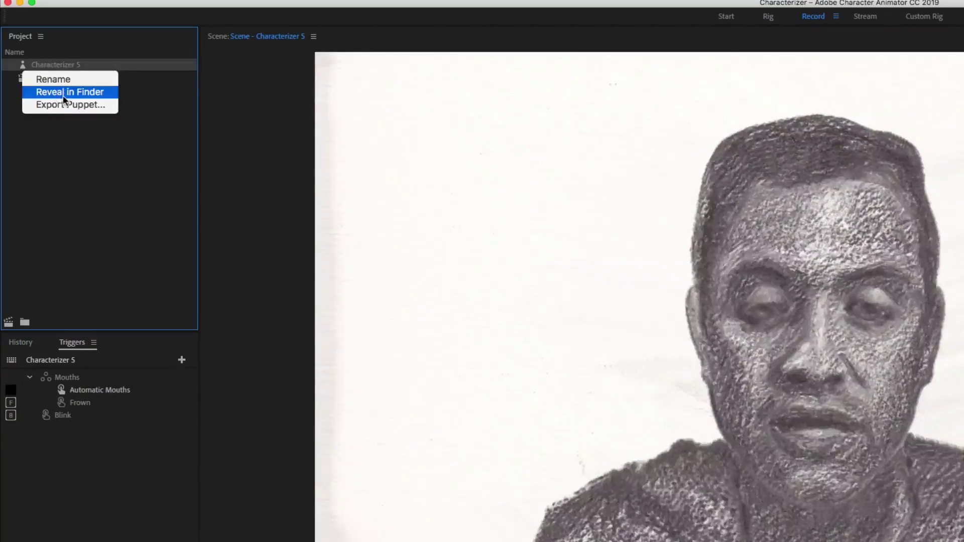
{"action": "left_click", "coordinate": [63, 94]}
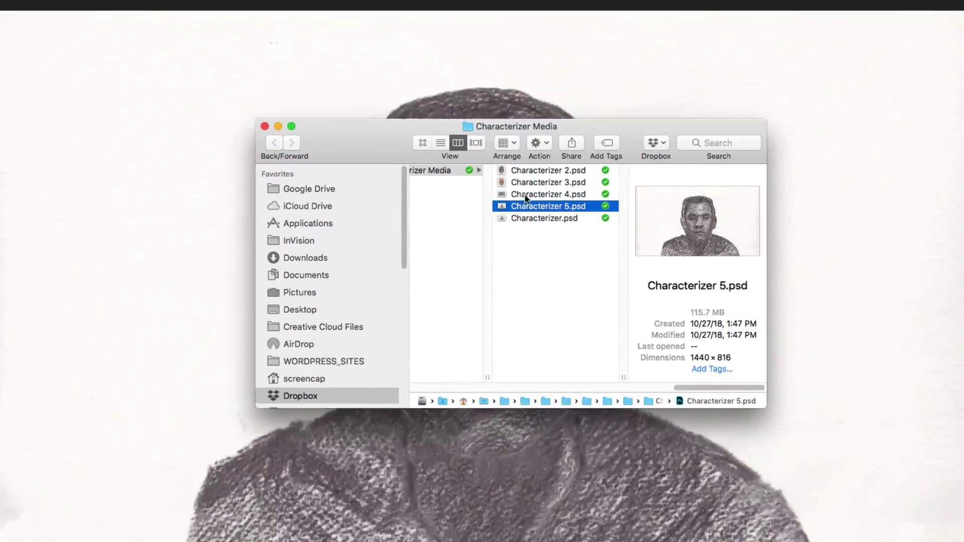
{"action": "double_click", "coordinate": [568, 207]}
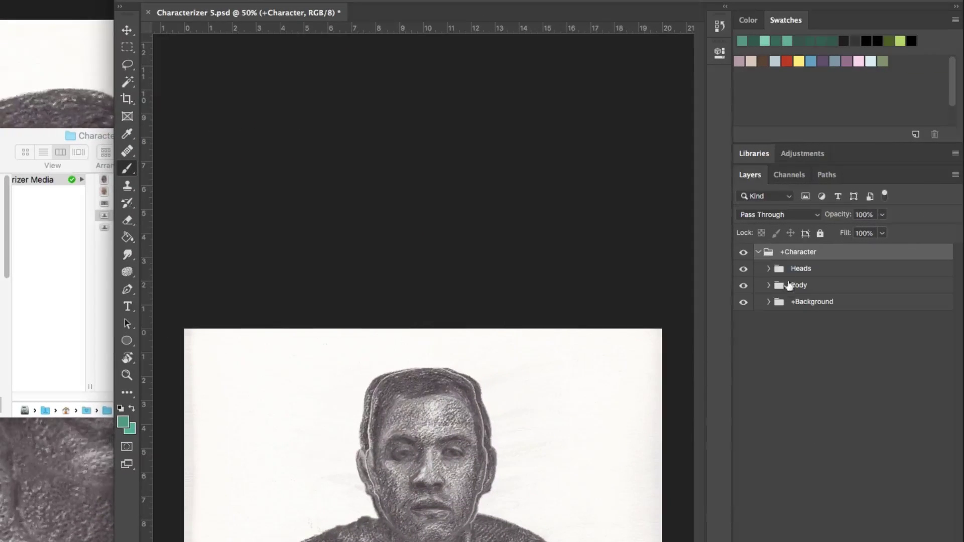
{"action": "left_click", "coordinate": [767, 272]}
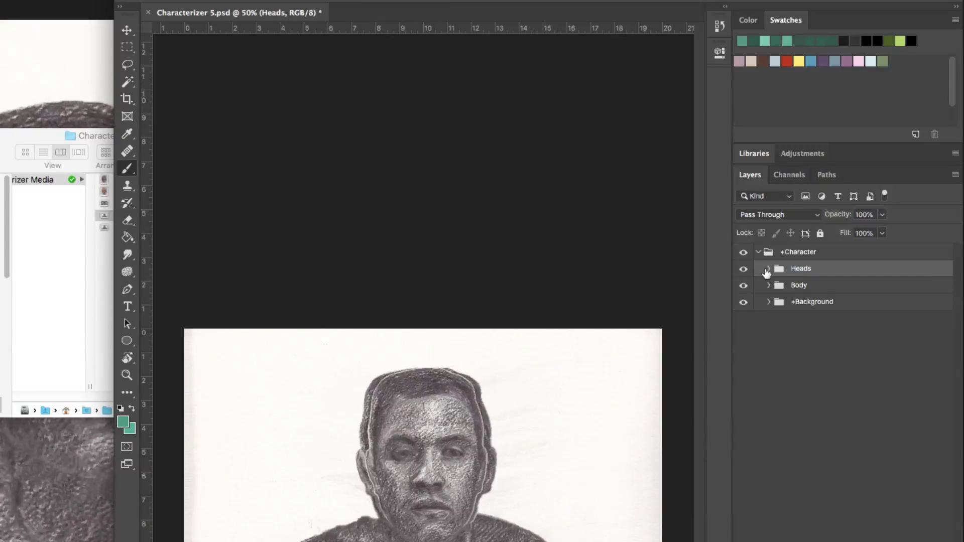
{"action": "left_click", "coordinate": [768, 269]}
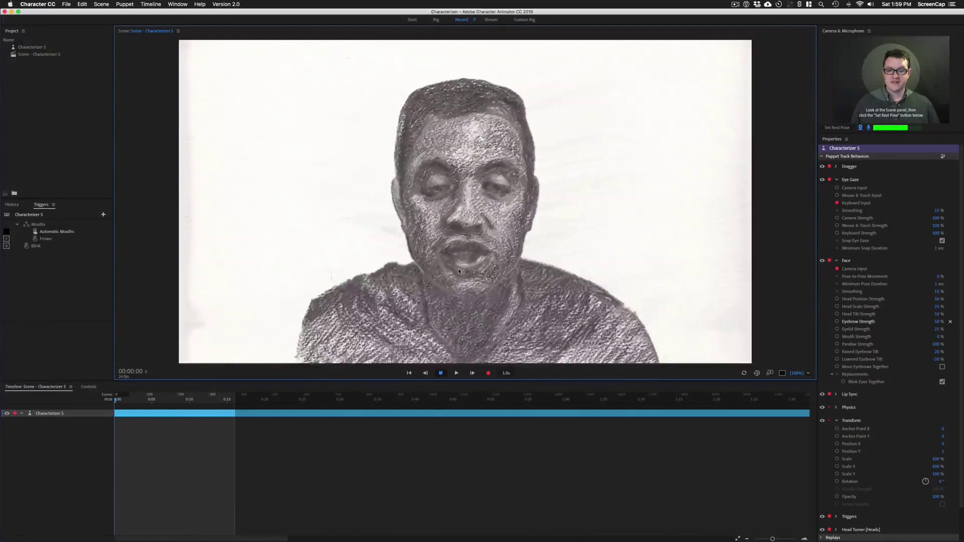
{"action": "left_click", "coordinate": [57, 280]}
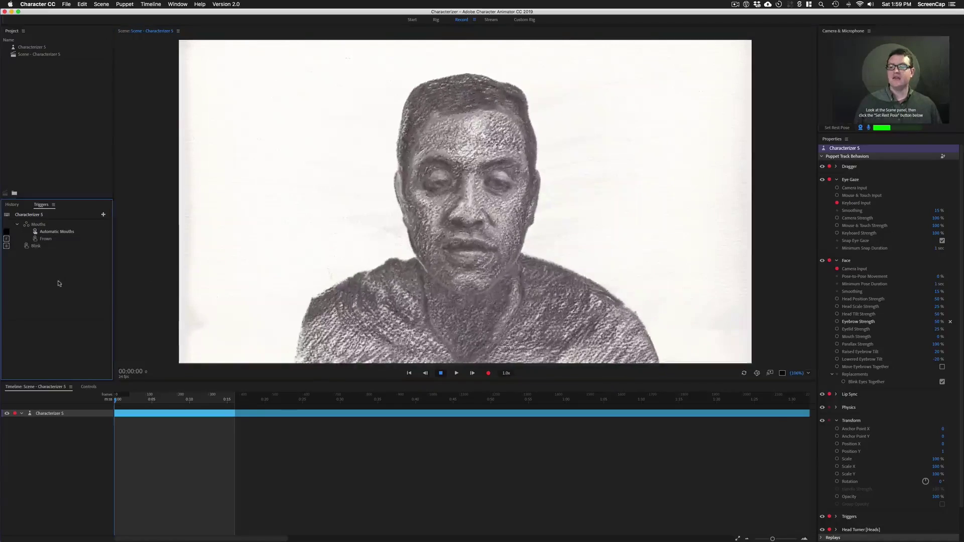